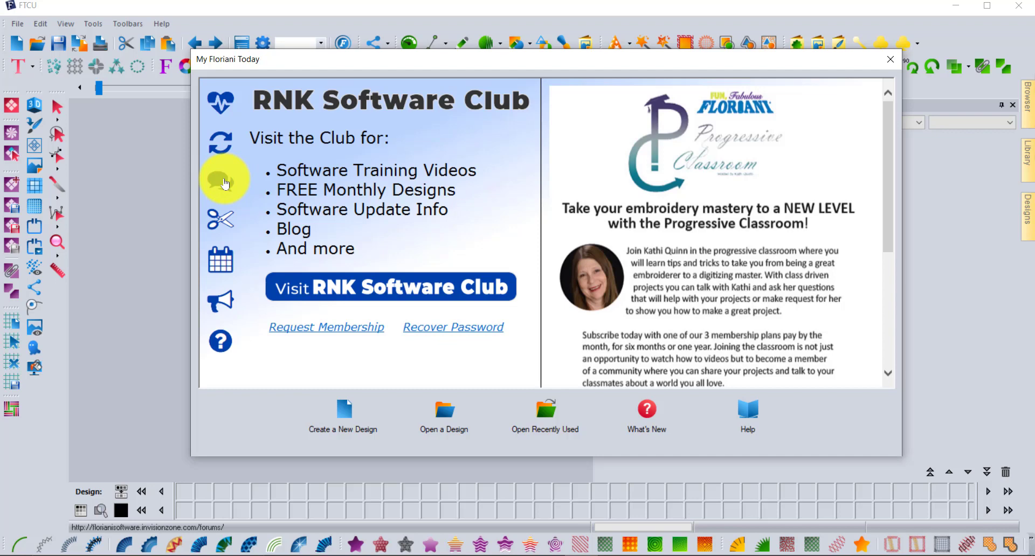
Open the Floriani support forum in Edge and browse its forum list, including Total Control - U
click(225, 184)
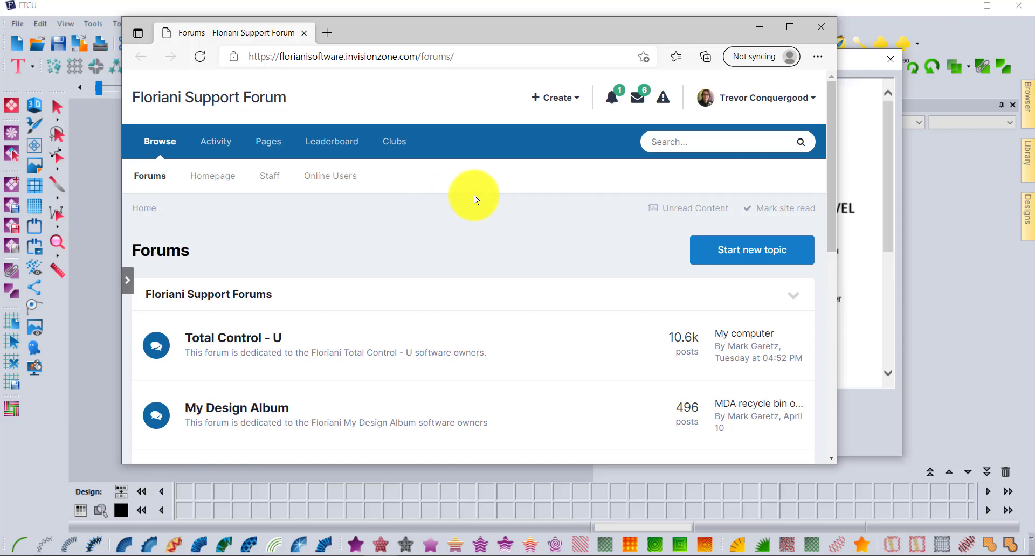
scroll(470, 195, down, 1)
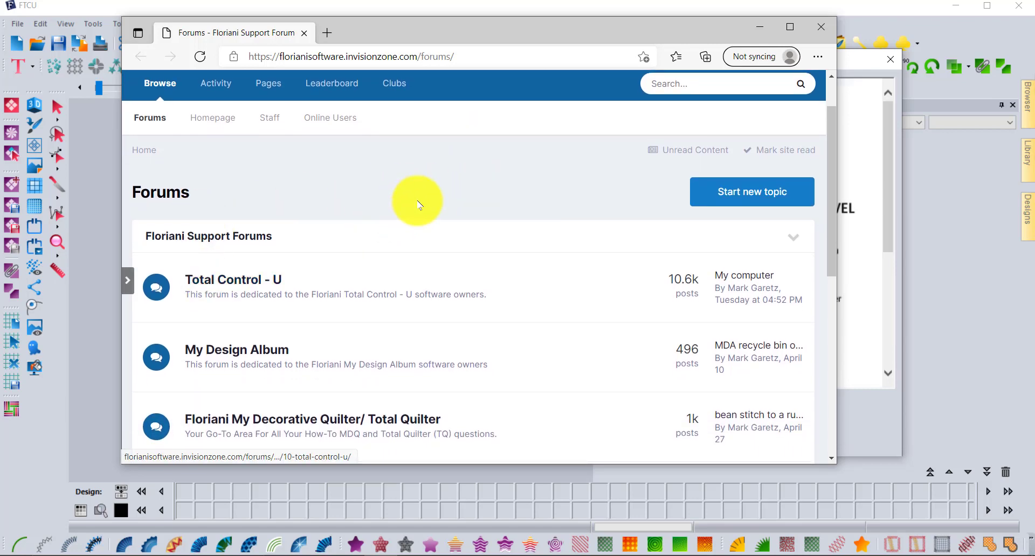
scroll(423, 201, up, 1)
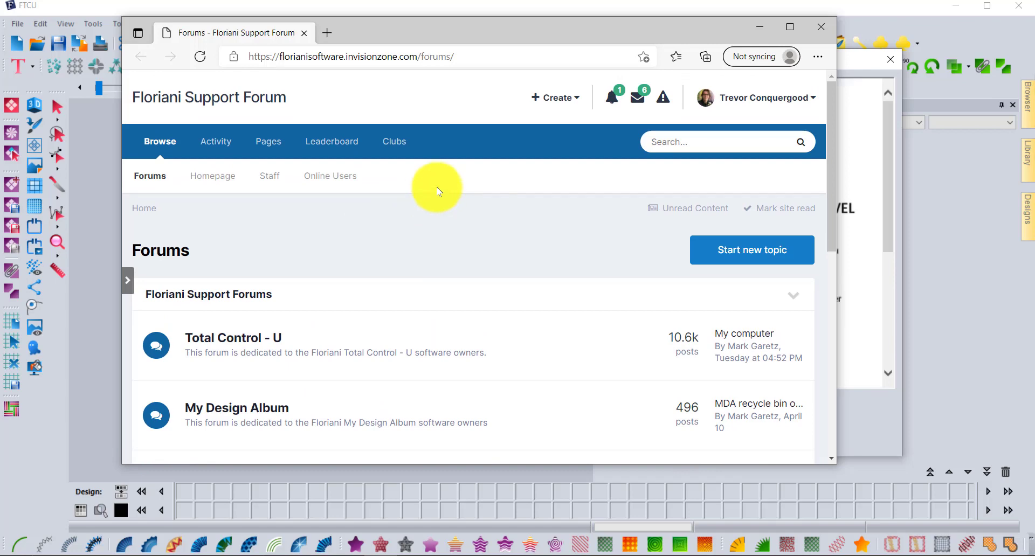
Close the forum browser and open the RNK Software Club support page from My Floriani Today
click(821, 27)
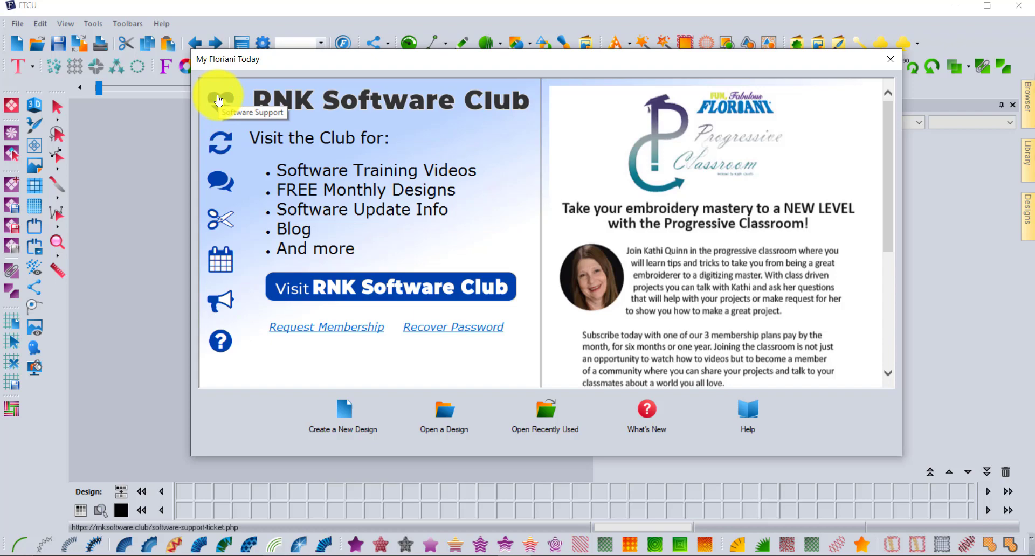
click(218, 101)
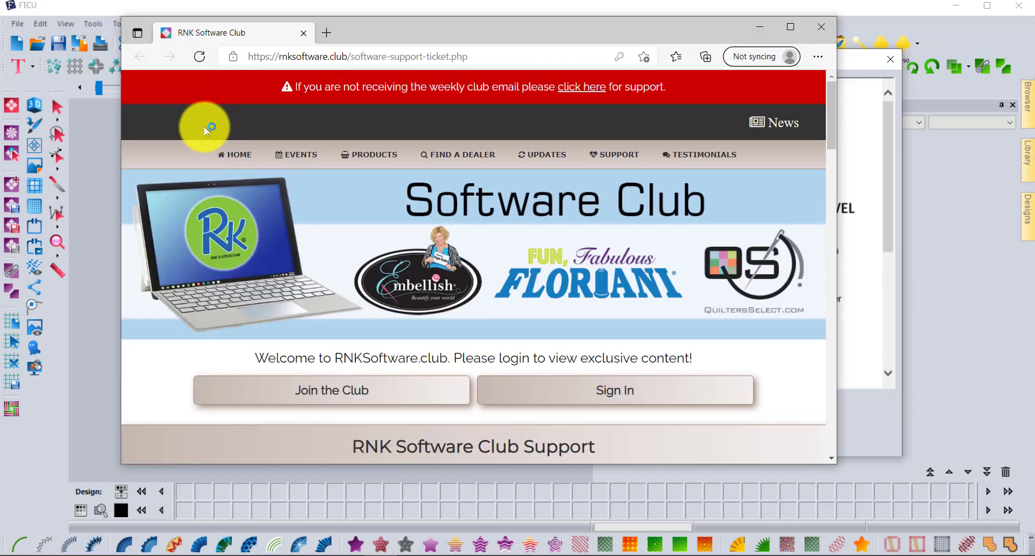
Maximize the RNK support ticket page and scroll down through its help links
click(791, 27)
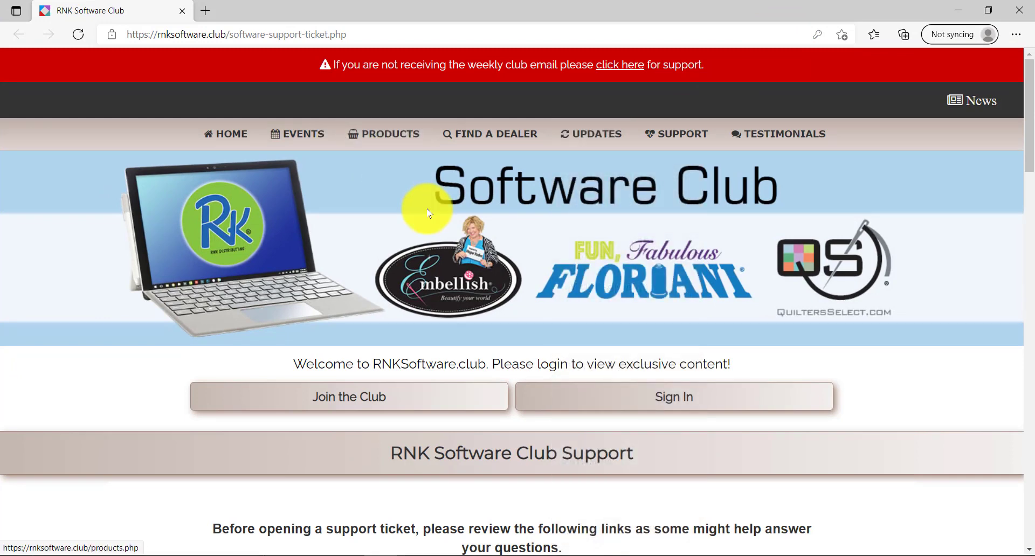
scroll(894, 251, down, 8)
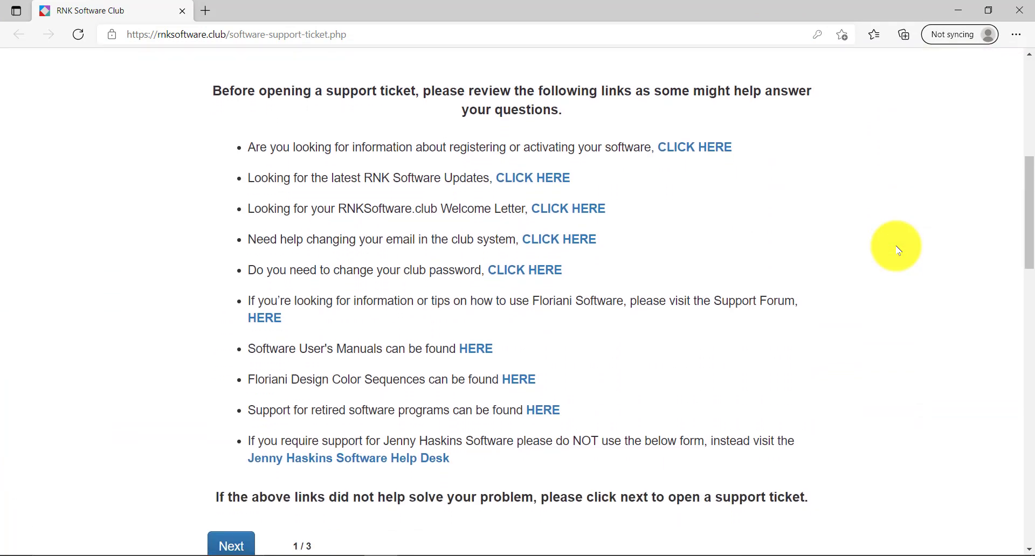
scroll(897, 248, up, 8)
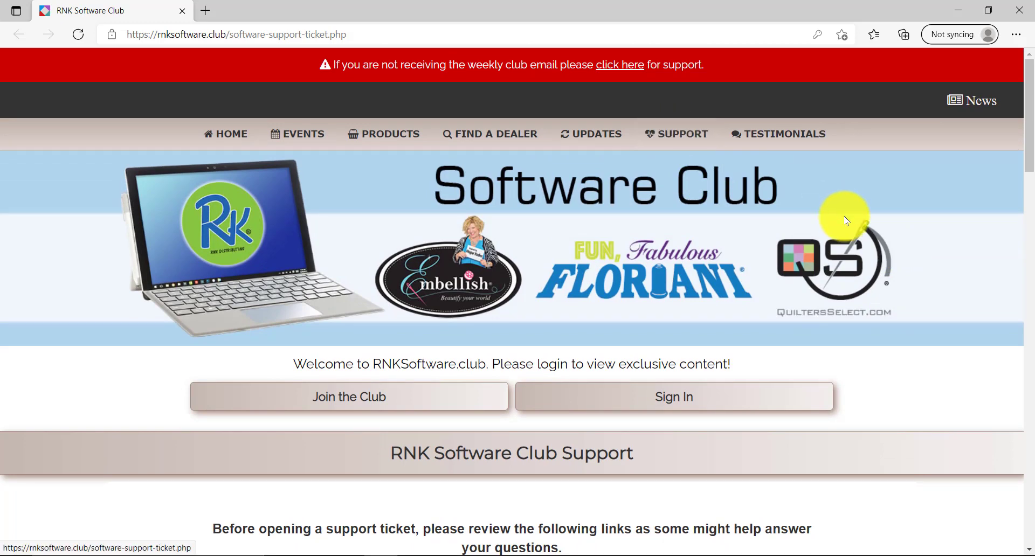
scroll(885, 286, down, 1)
scroll(885, 290, down, 5)
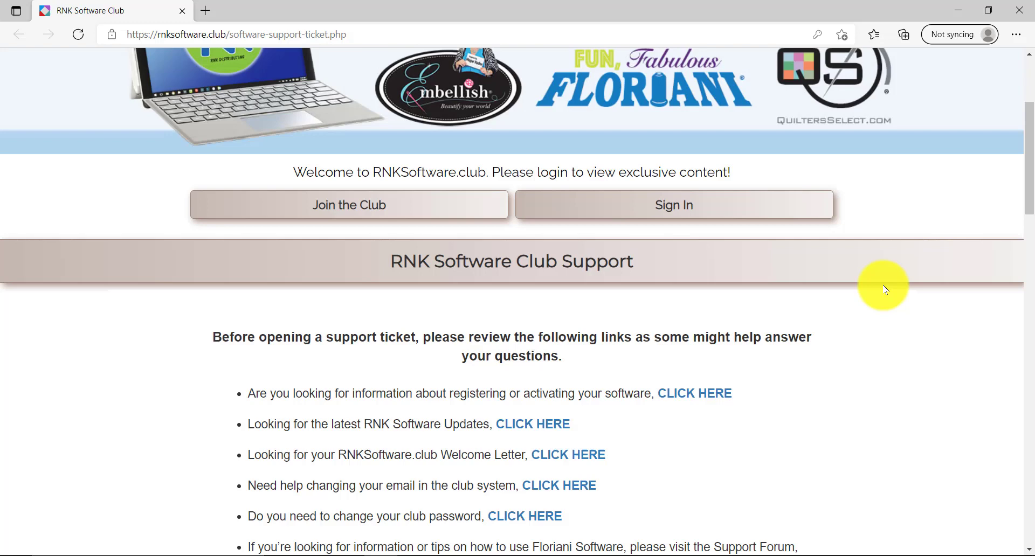
scroll(886, 290, down, 2)
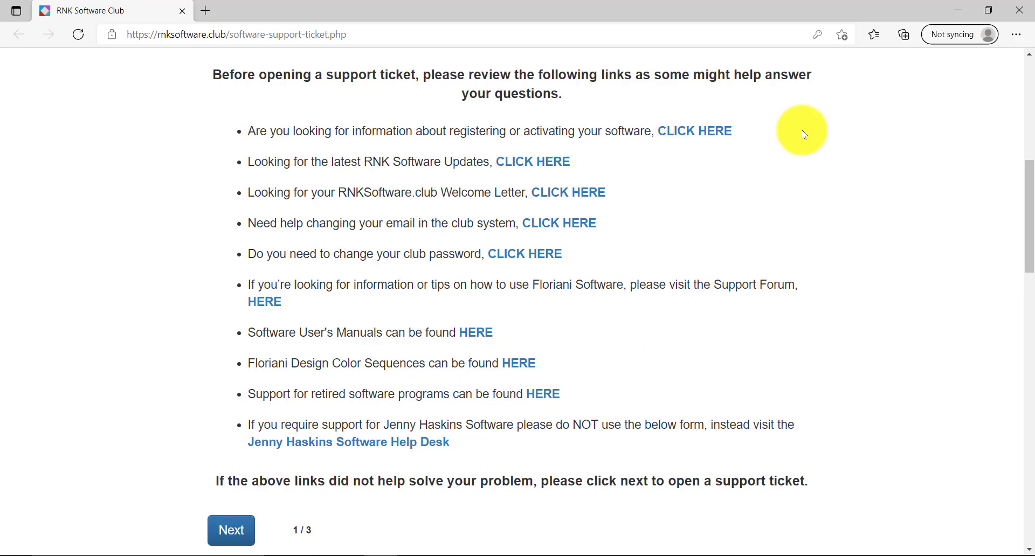
scroll(699, 284, down, 3)
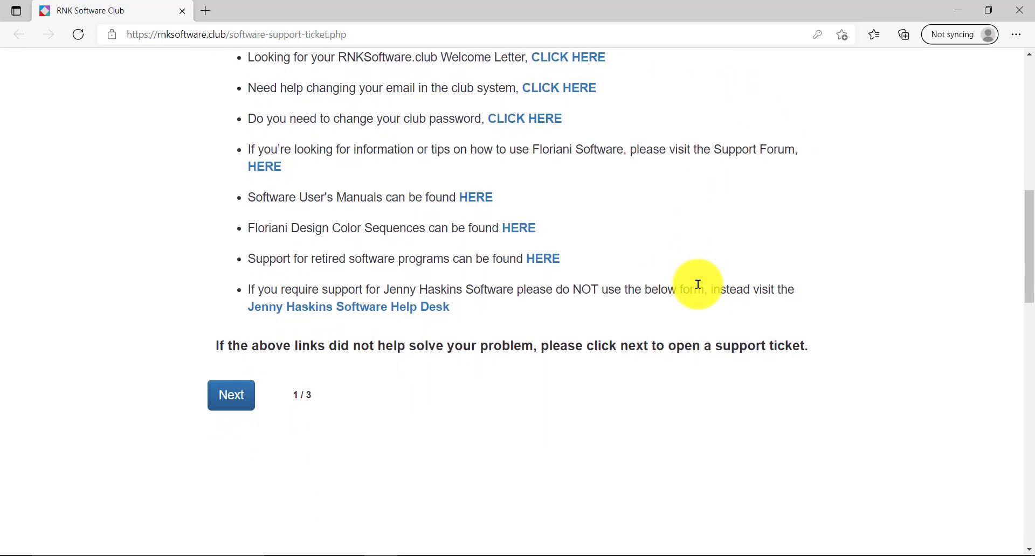
scroll(698, 284, down, 2)
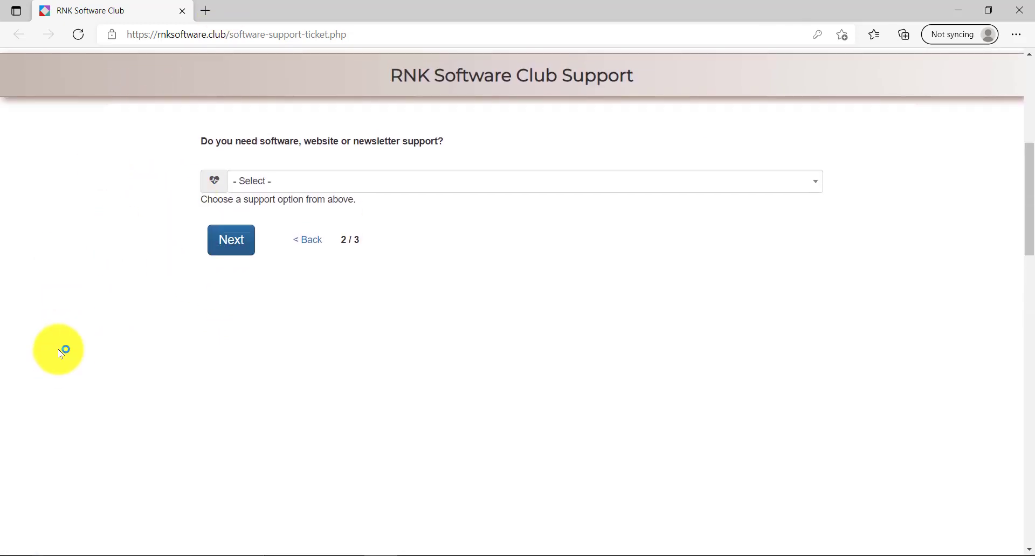
Select Website Support from the support-type dropdown on the RNK ticket form
scroll(61, 353, up, 1)
scroll(61, 353, up, 1)
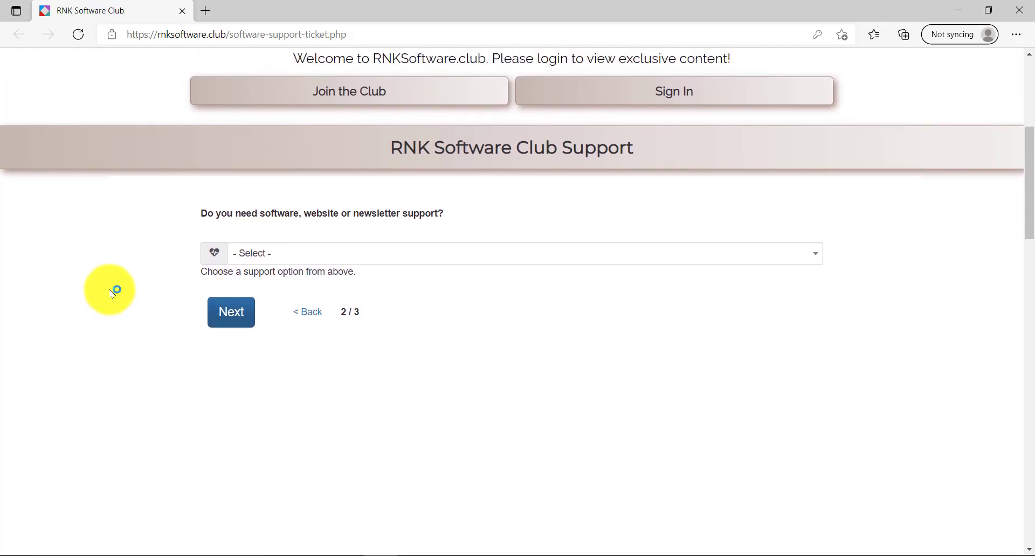
click(480, 264)
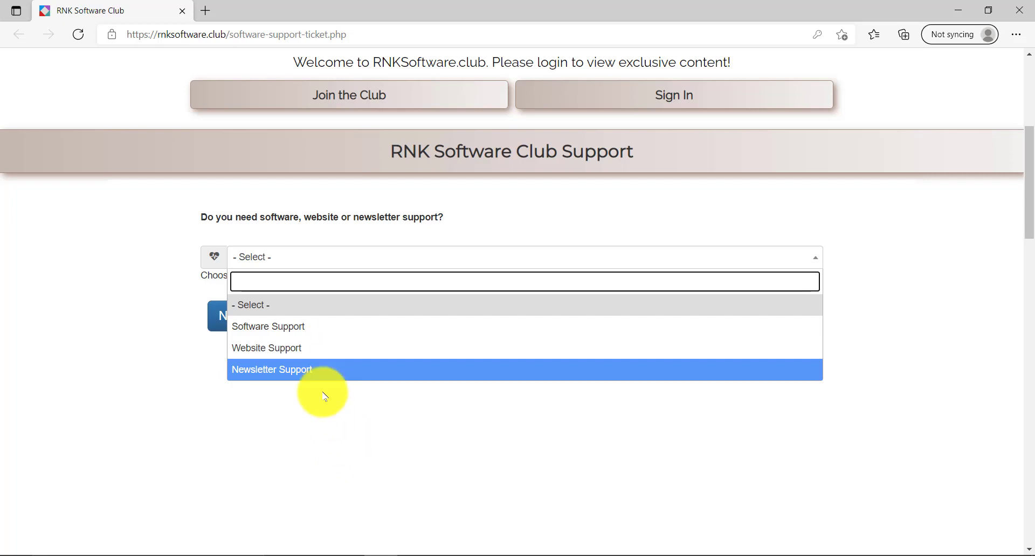
click(312, 347)
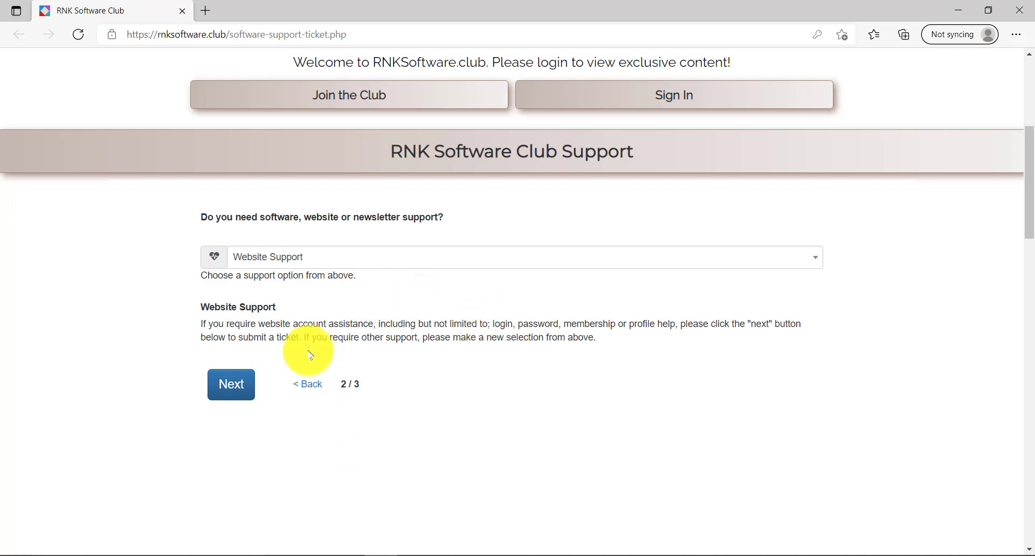
click(225, 385)
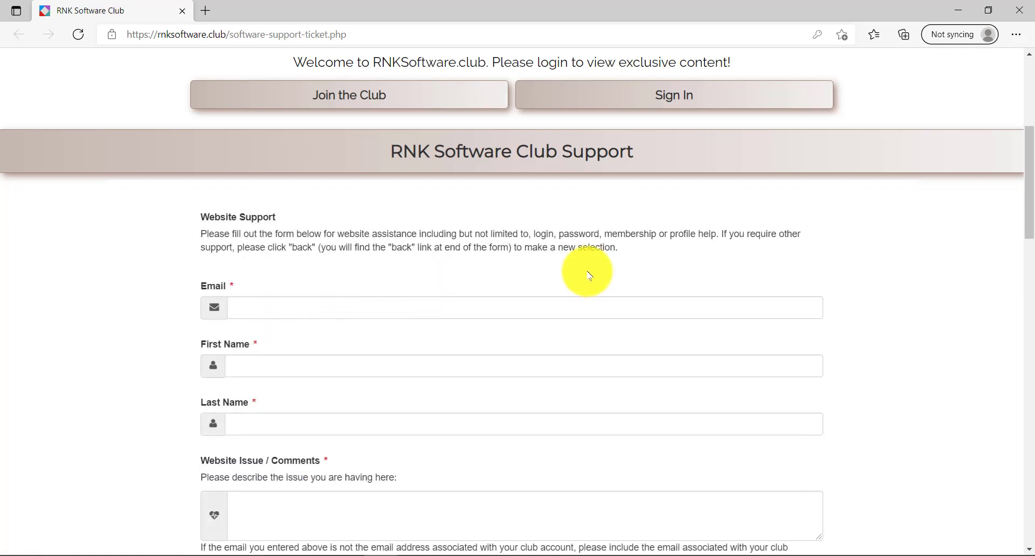
scroll(922, 254, down, 2)
scroll(924, 255, down, 3)
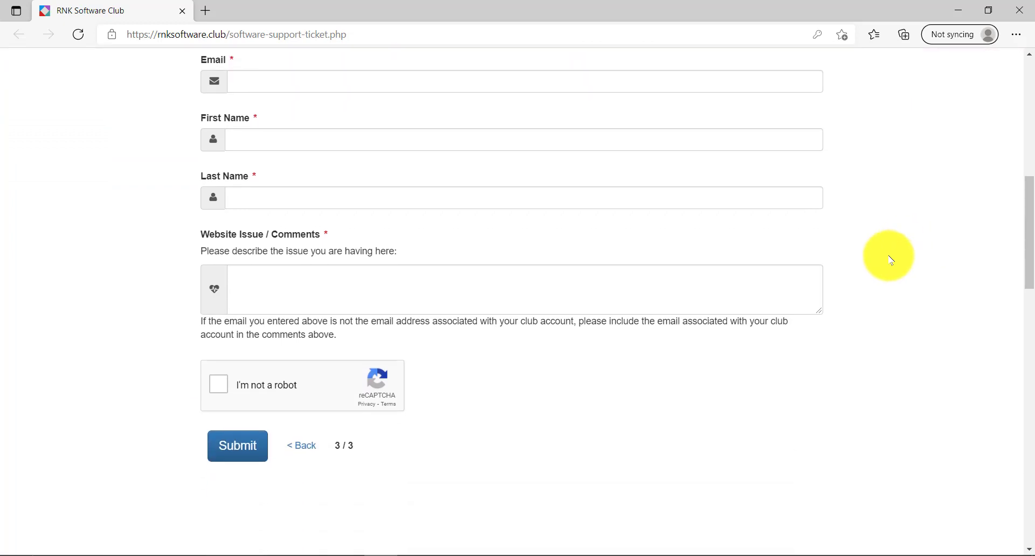
scroll(921, 252, up, 10)
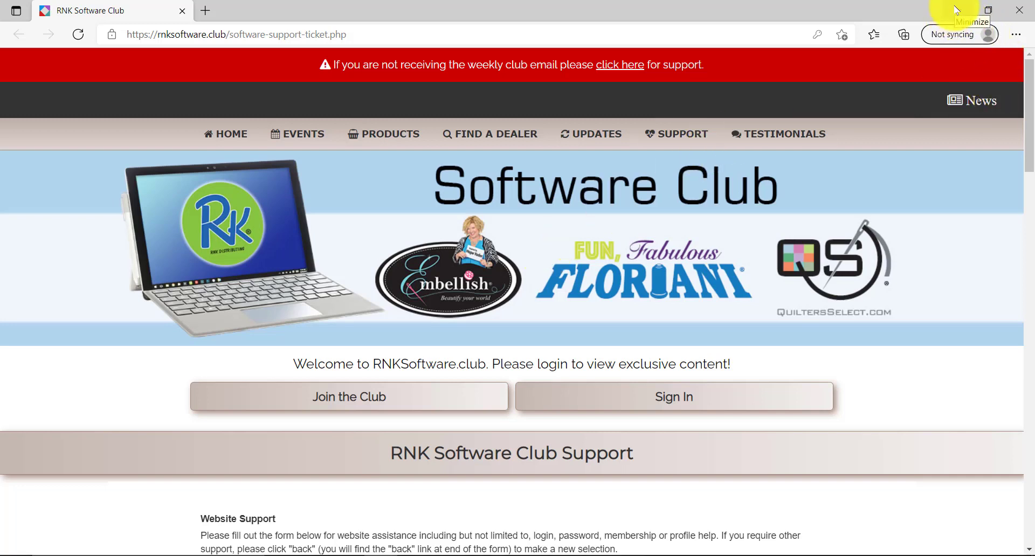
Minimize Edge and close the My Floriani Today window to reveal the empty Design1 canvas
click(957, 9)
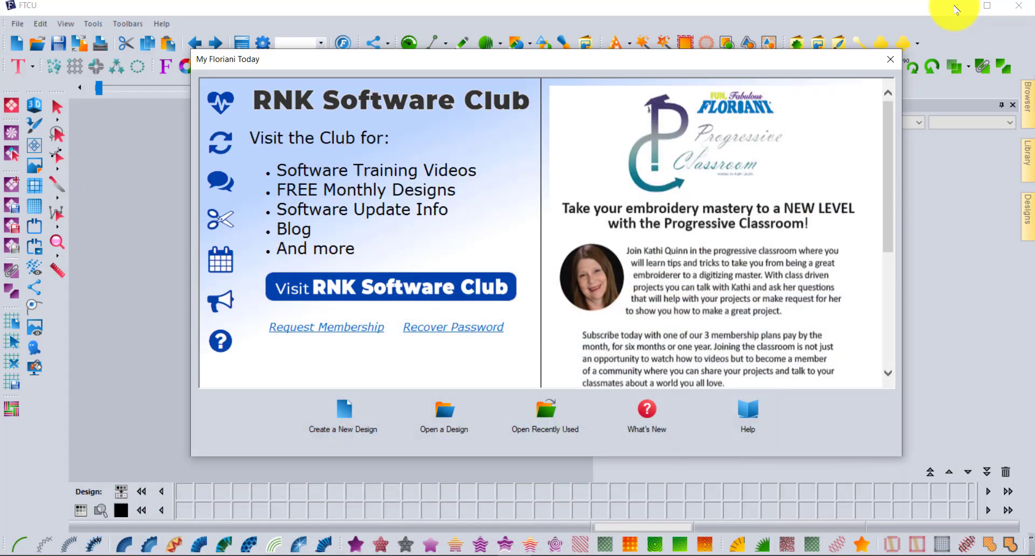
click(890, 60)
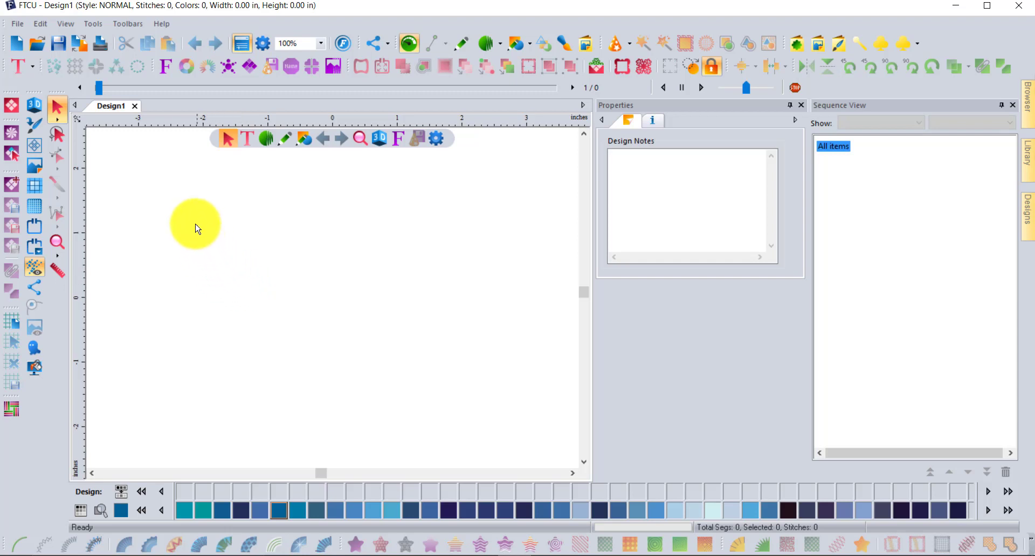
click(162, 24)
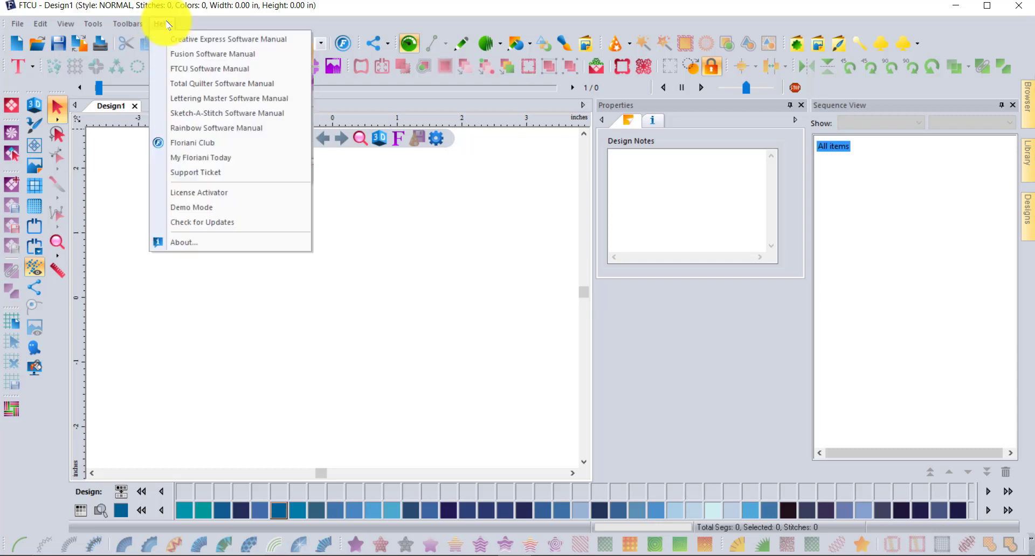
click(230, 194)
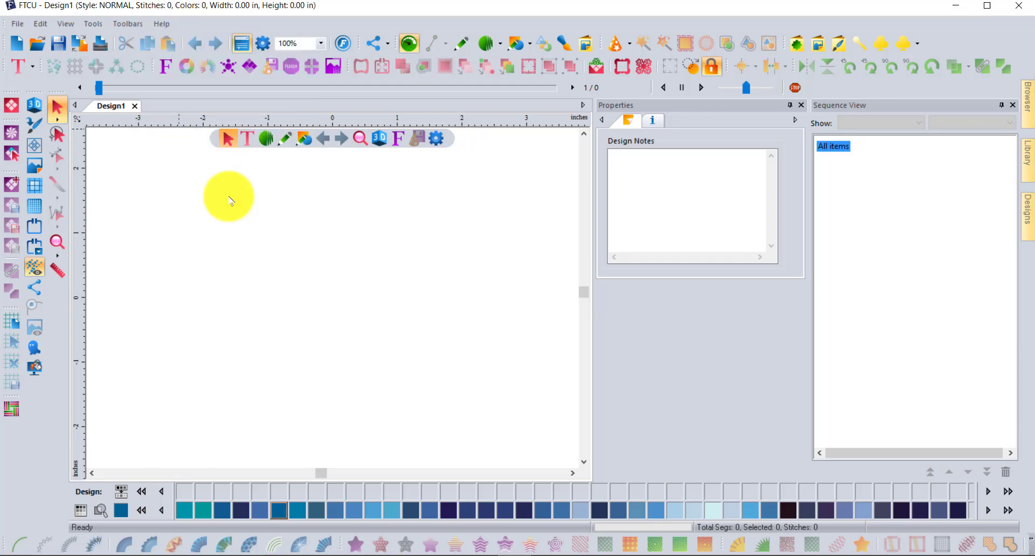
drag(503, 100, 387, 68)
click(441, 328)
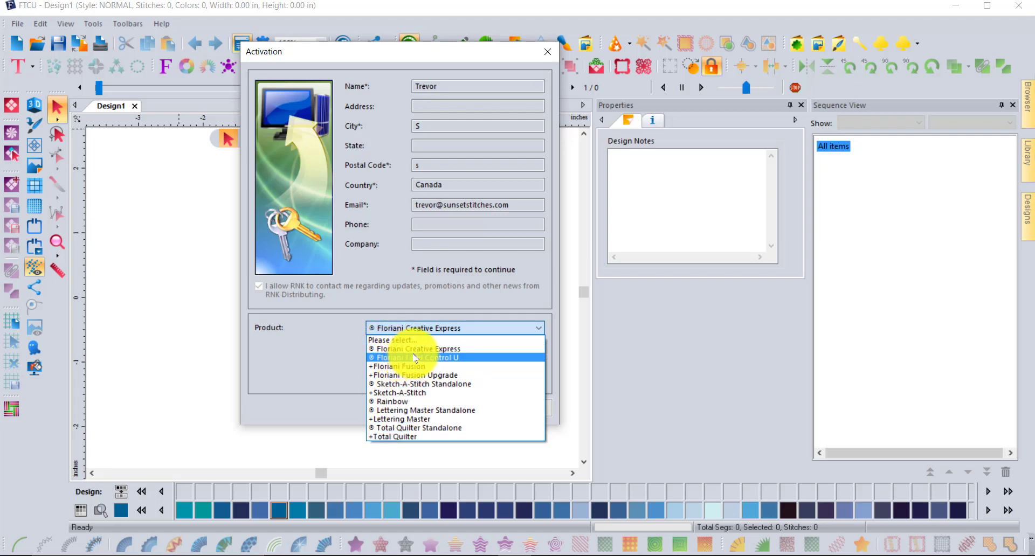
click(347, 360)
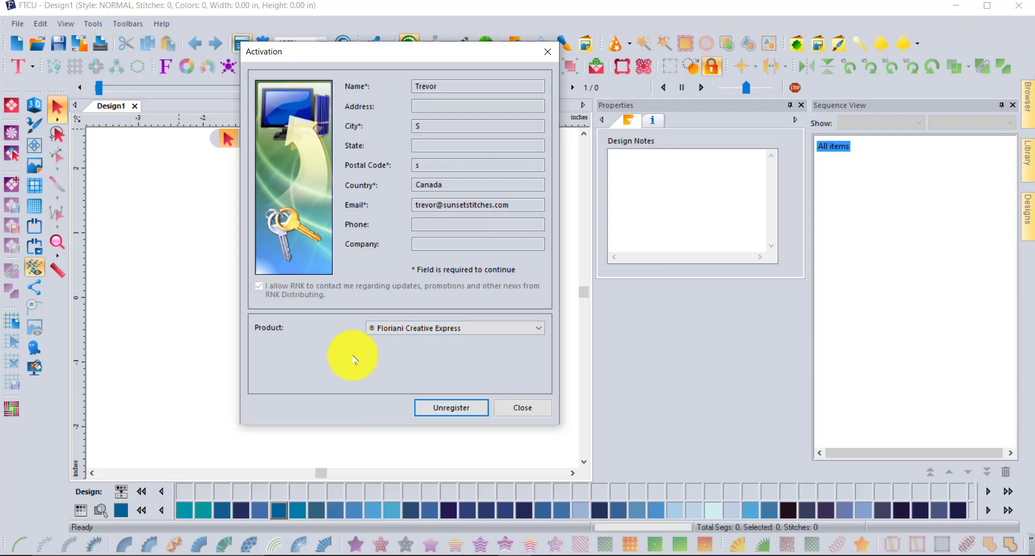
click(468, 331)
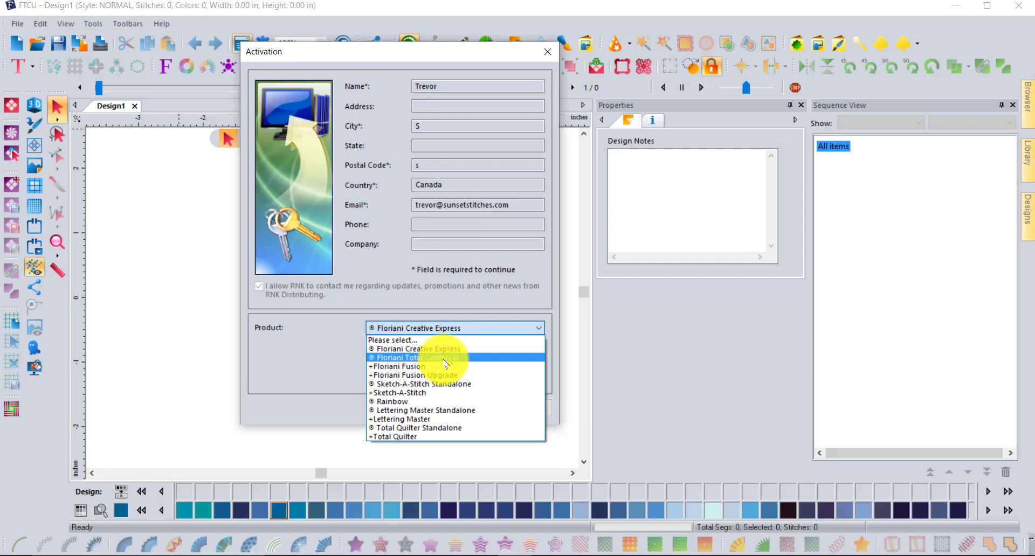
click(341, 360)
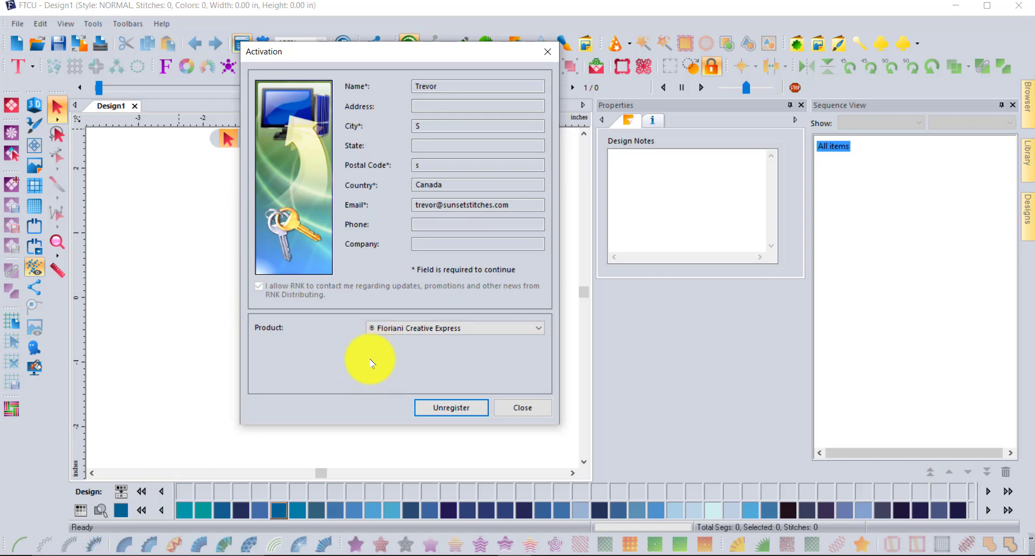
Close the Activation dialog, leaving the empty Design1 canvas with 0 stitches
click(528, 409)
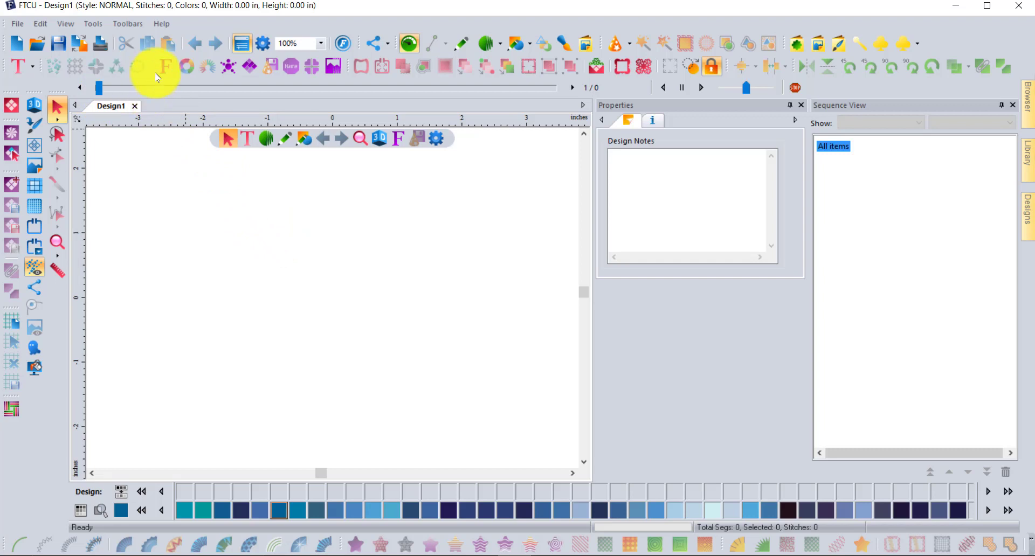
Float the Specialty toolbar and switch to the Sketching workspace
drag(157, 64, 330, 238)
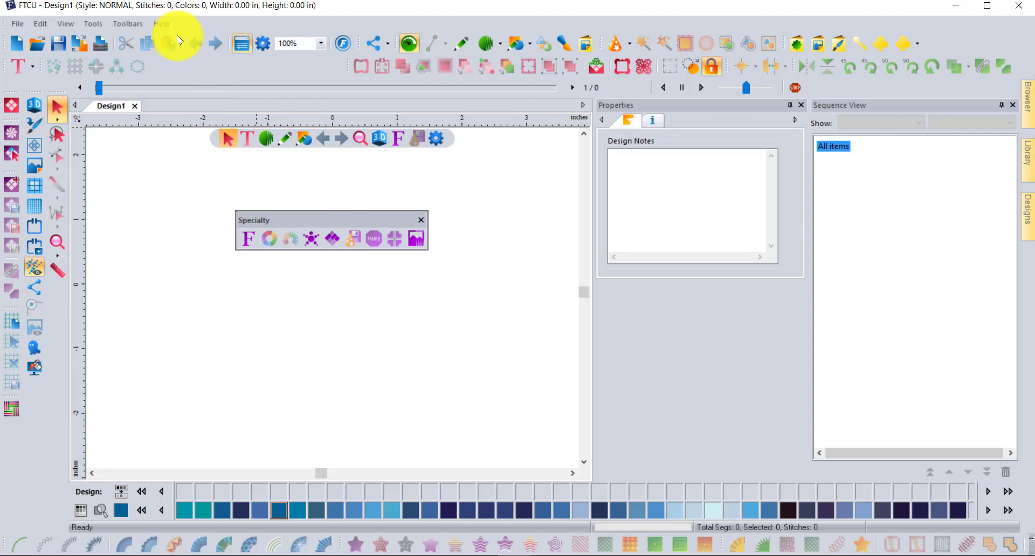
click(128, 24)
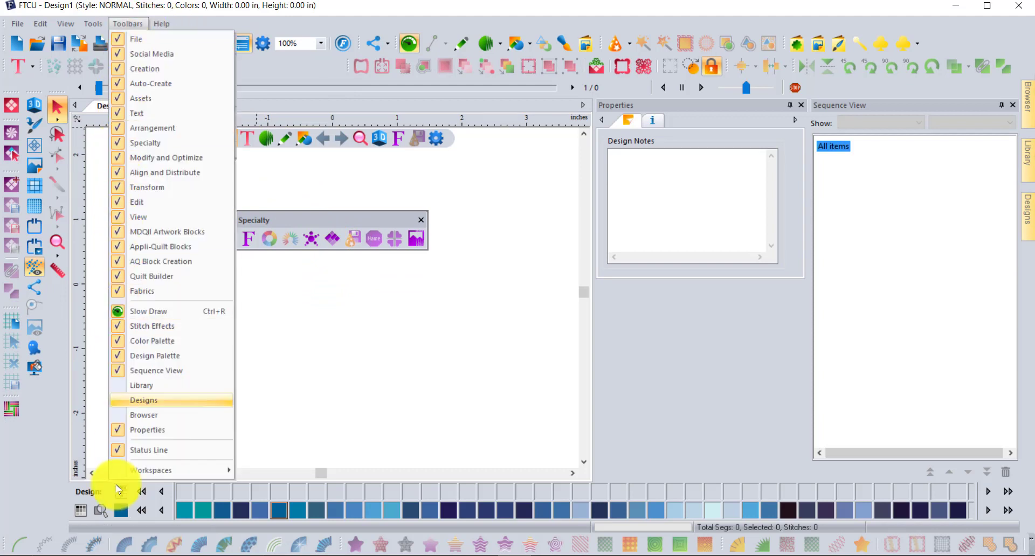
mouse_move(143, 474)
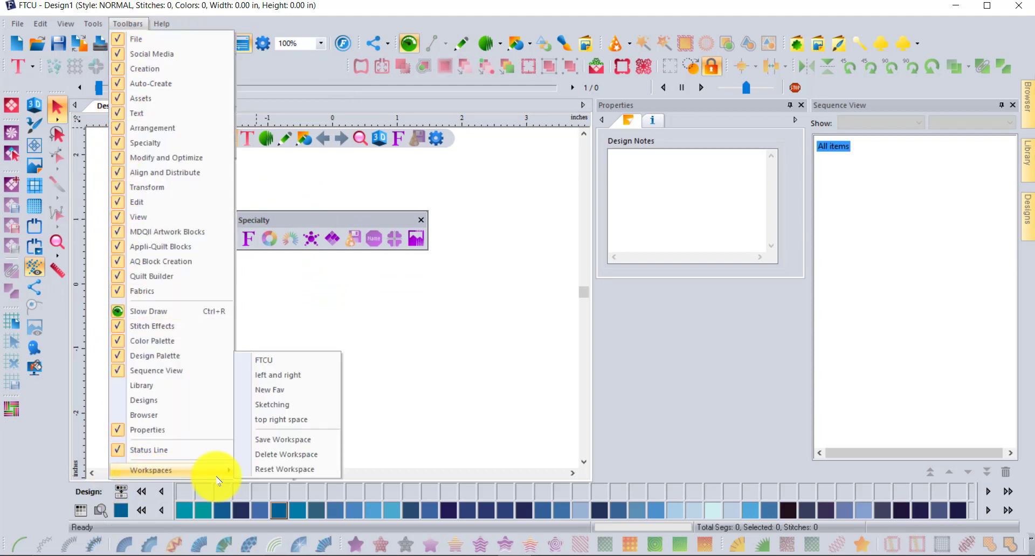
click(293, 409)
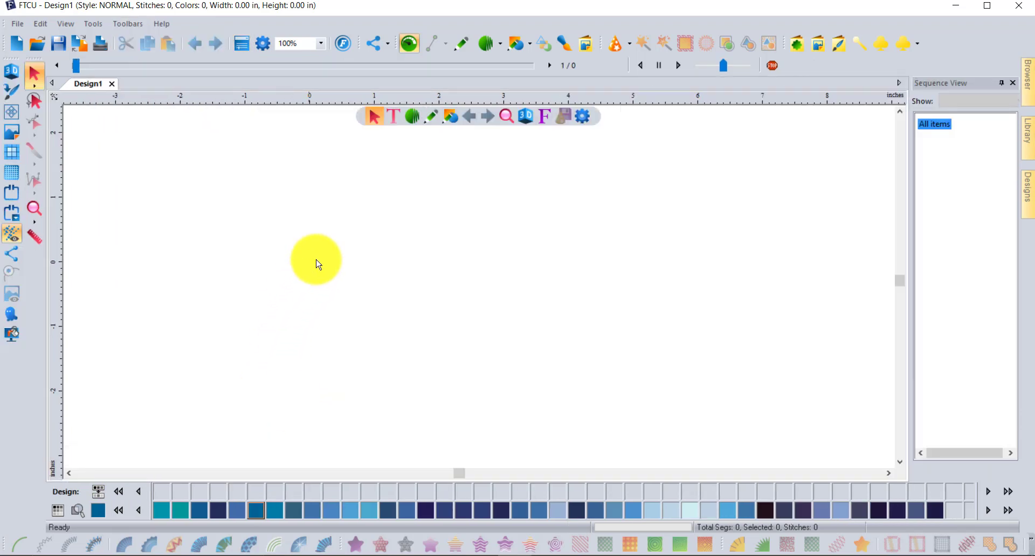
Switch back to the FTCU workspace with the Properties pane and all toolbars
click(124, 22)
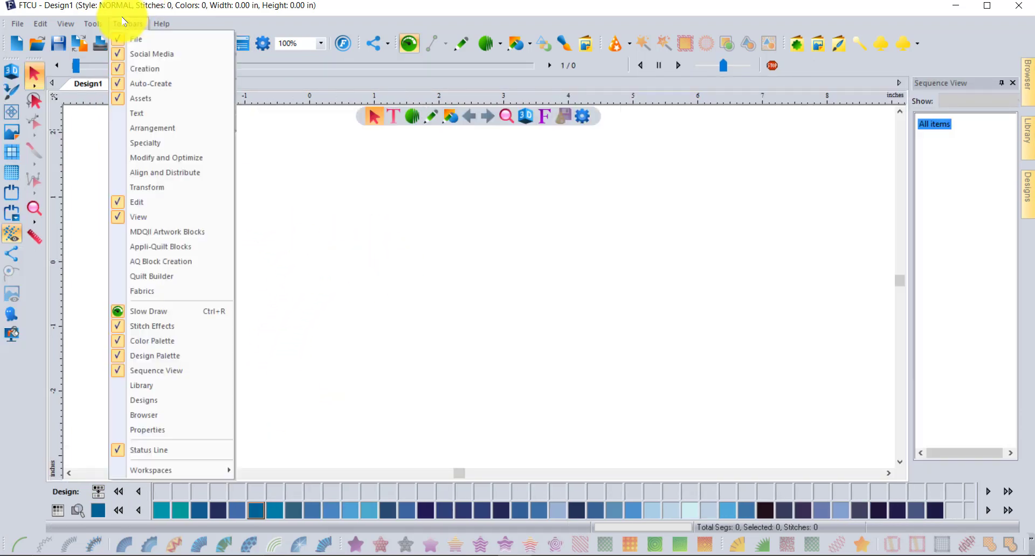
mouse_move(172, 475)
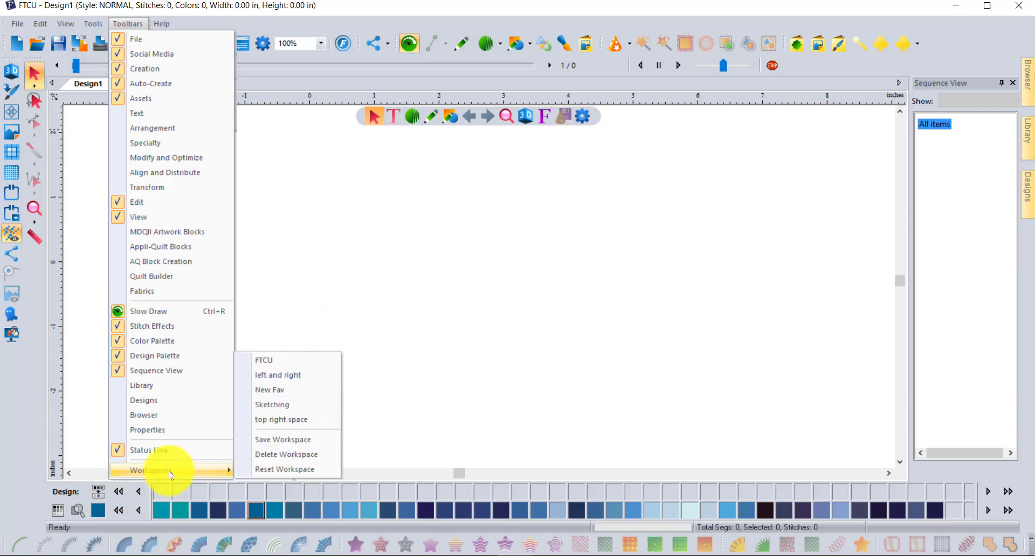
click(291, 393)
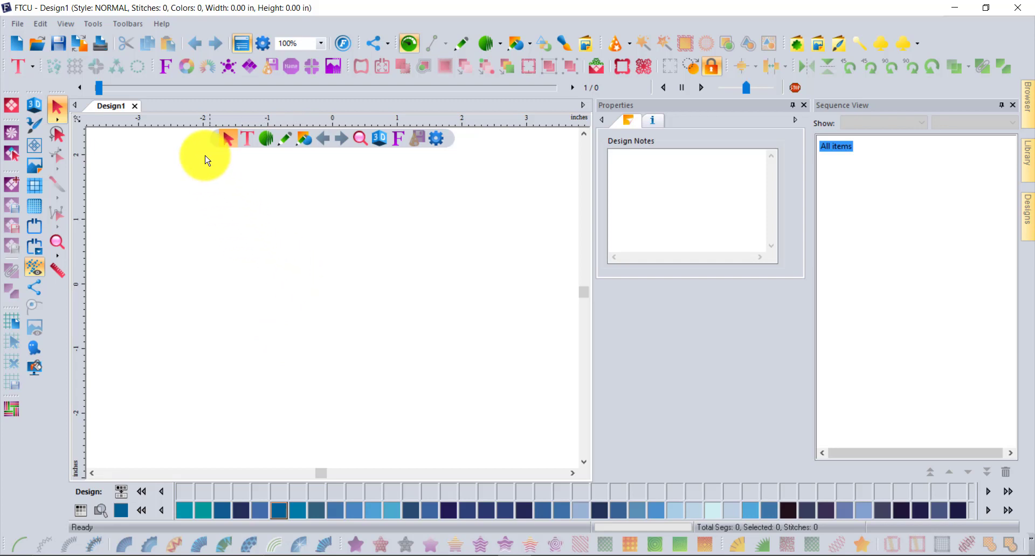
Reset the workspace to its default arrangement, doing it twice
click(138, 24)
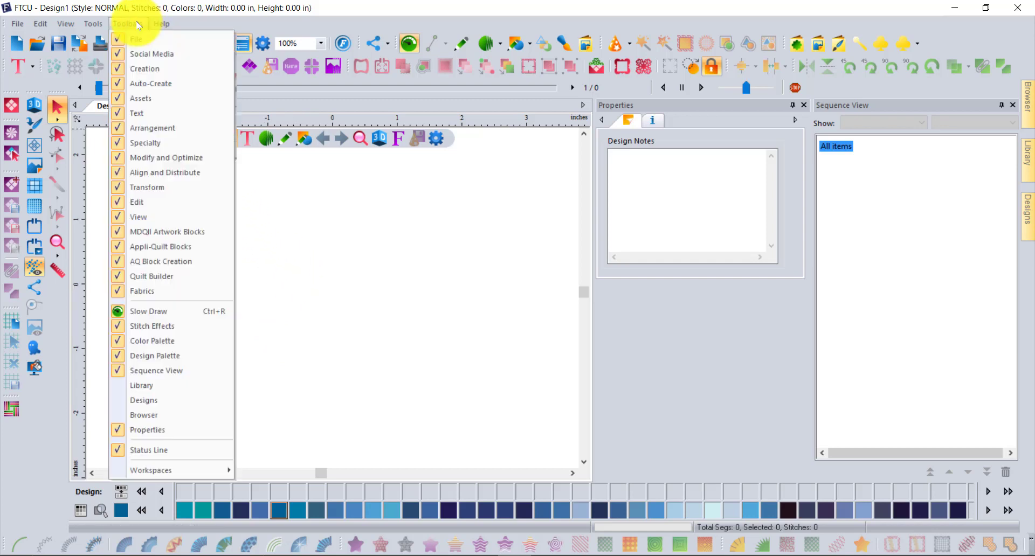
mouse_move(155, 477)
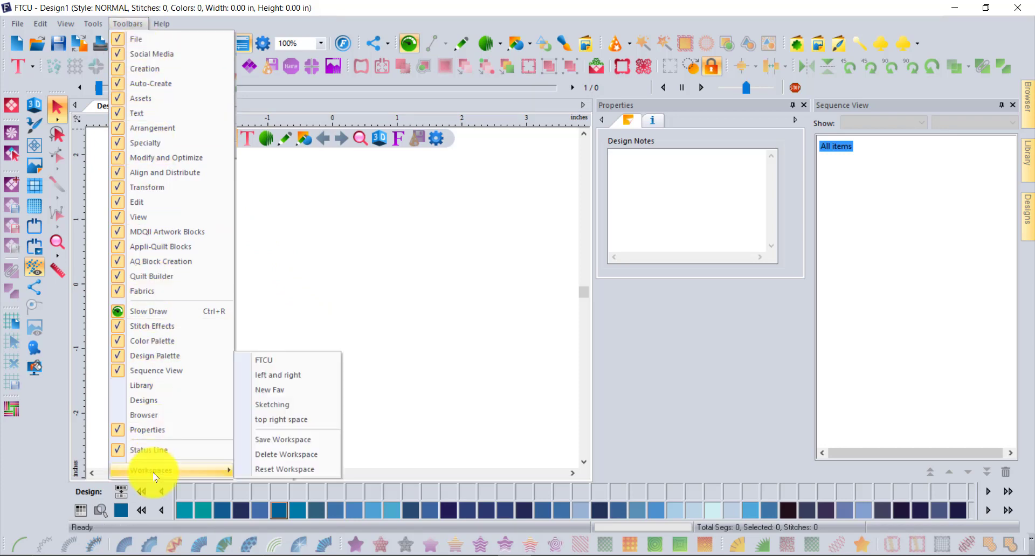
click(291, 470)
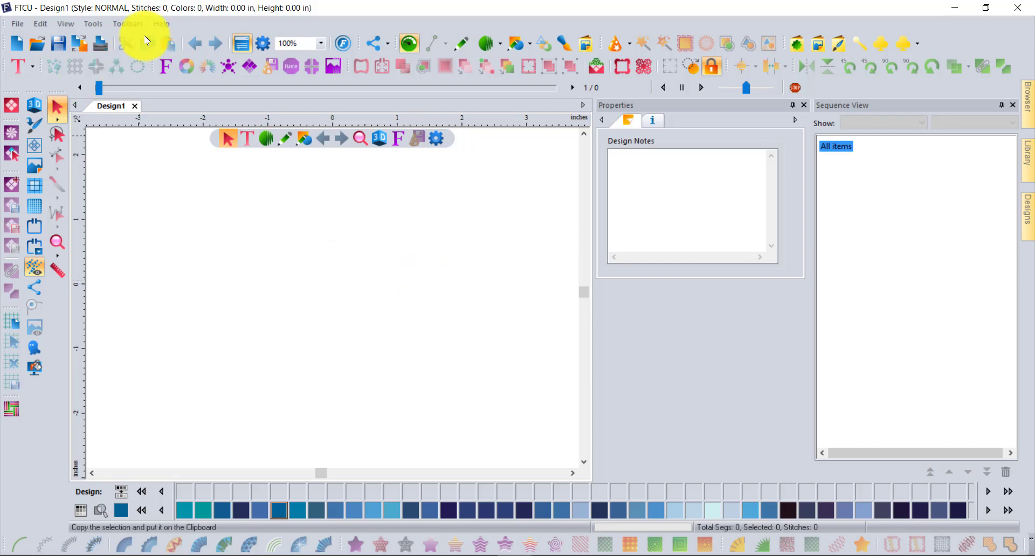
click(129, 24)
mouse_move(229, 469)
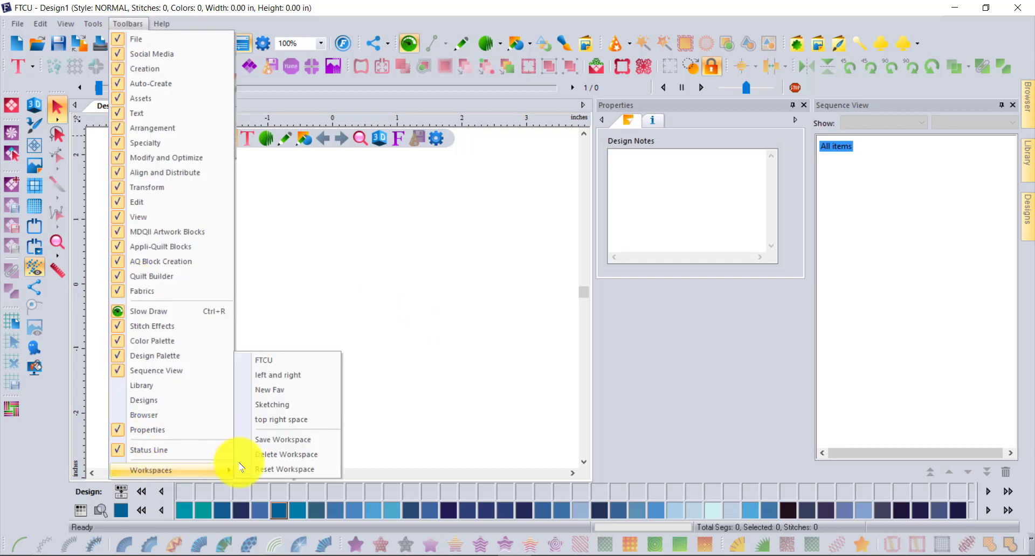
click(294, 469)
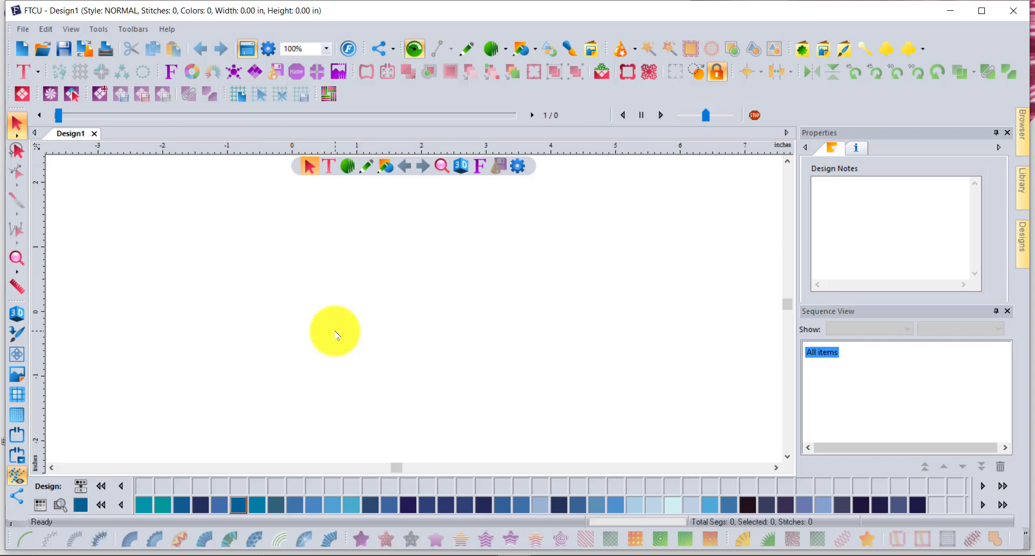
Switch to the New Fav workspace layout
click(133, 29)
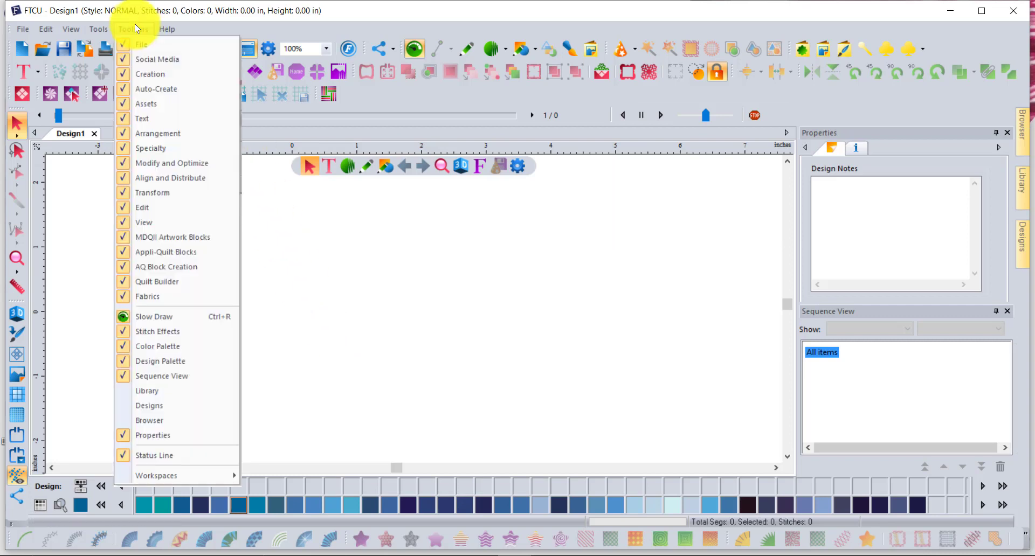
mouse_move(205, 476)
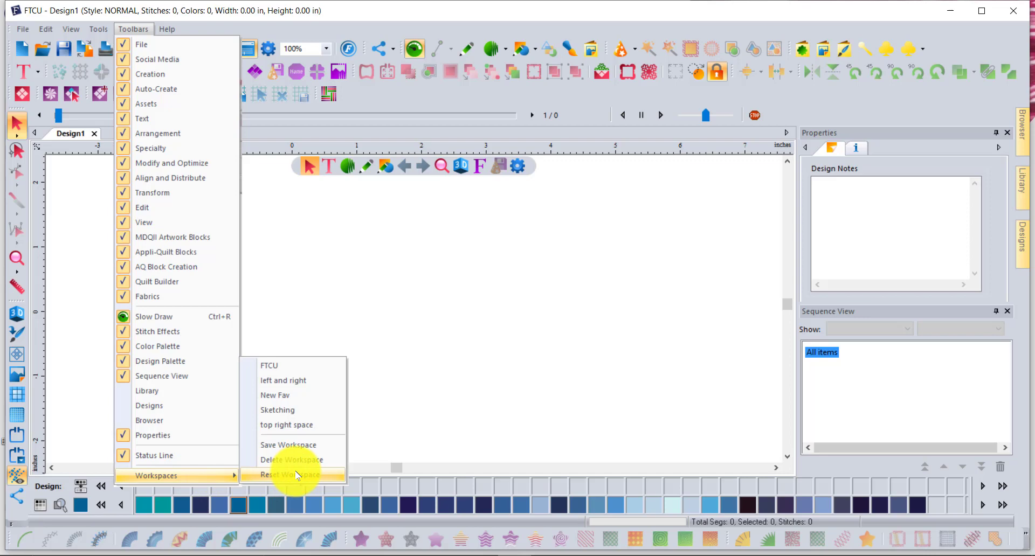
click(293, 396)
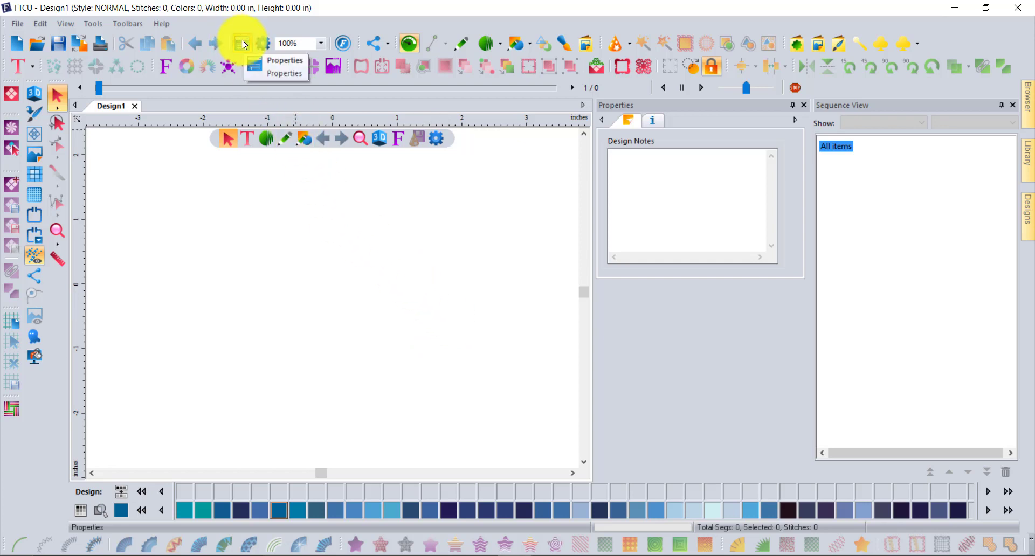
Unlock the Properties, Sequence View and Library windows in View preferences, then undock Properties
click(274, 48)
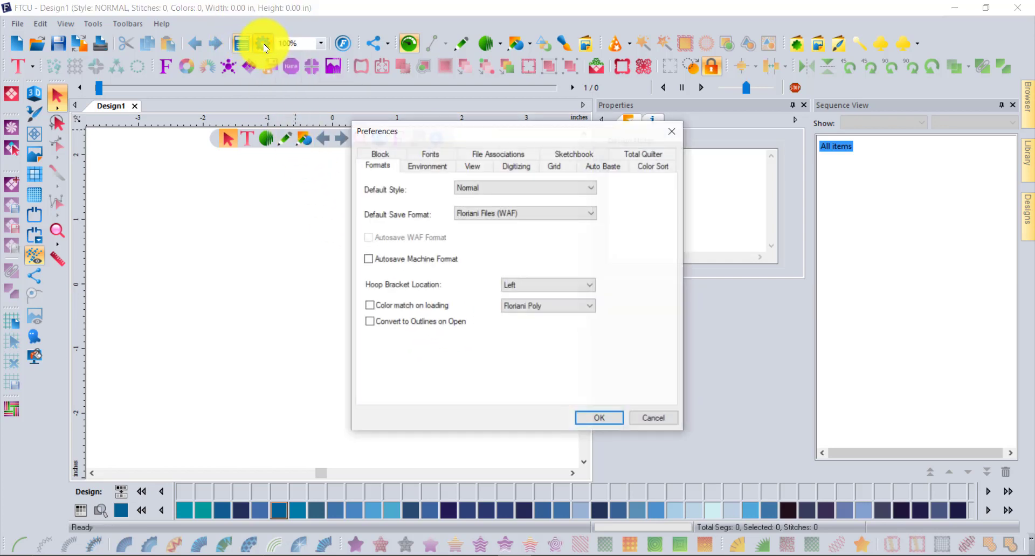
click(477, 169)
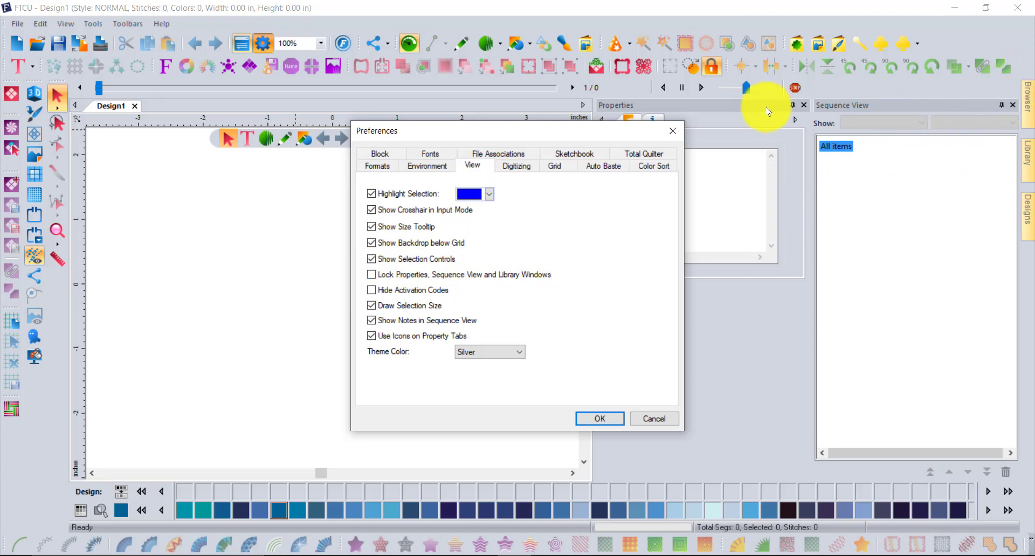
click(597, 418)
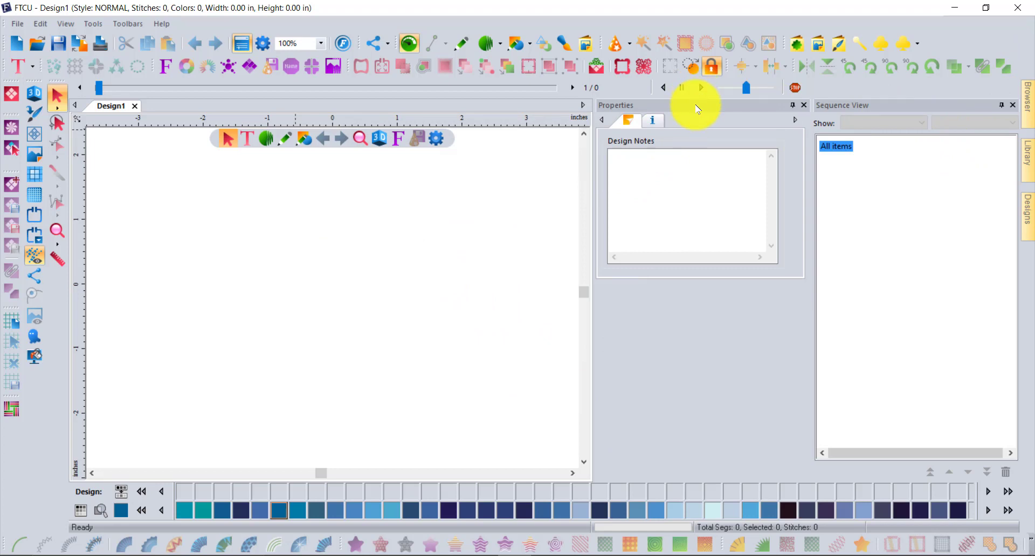
drag(685, 104, 785, 293)
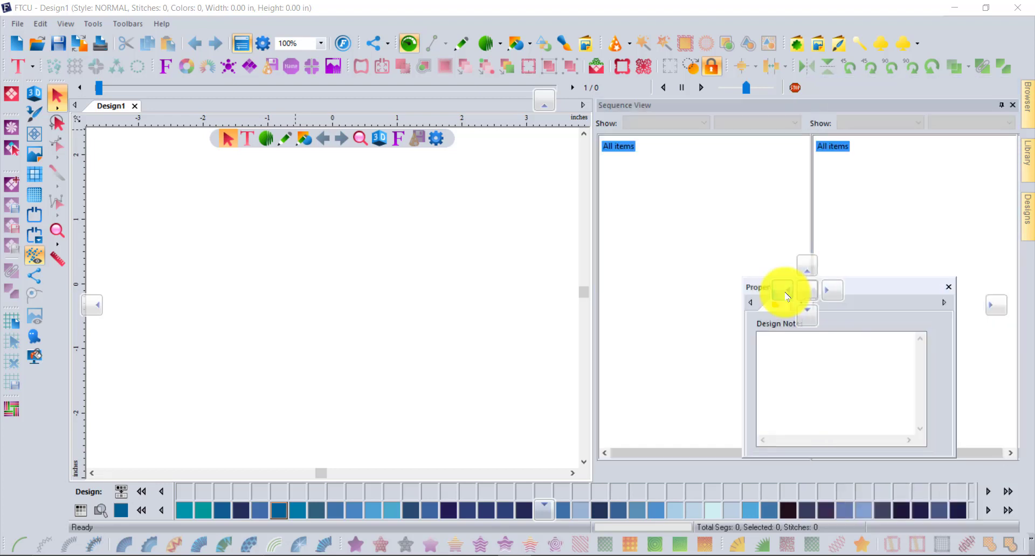